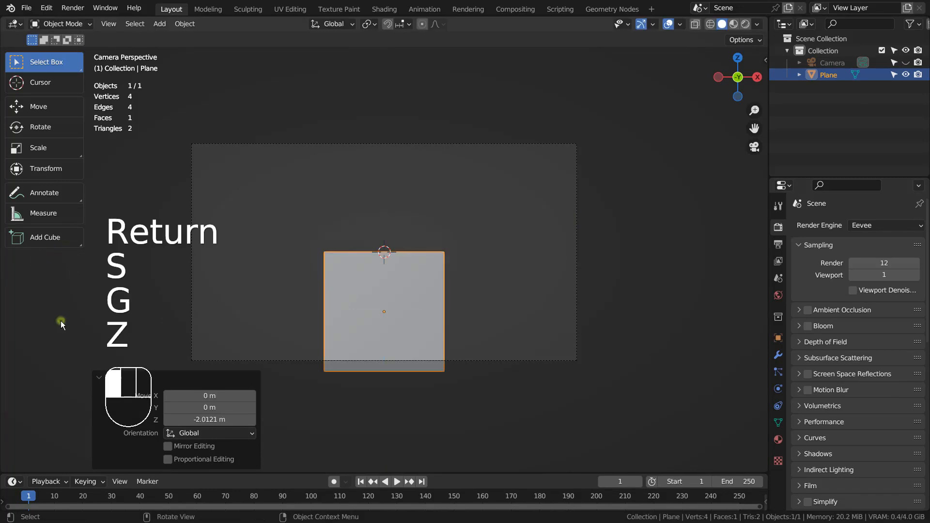
Step: Duplicate the plane, placing the copy about 0.49 m lower along Z and about 0.28 m toward the camera along Y
key("shift+d")
key("z")
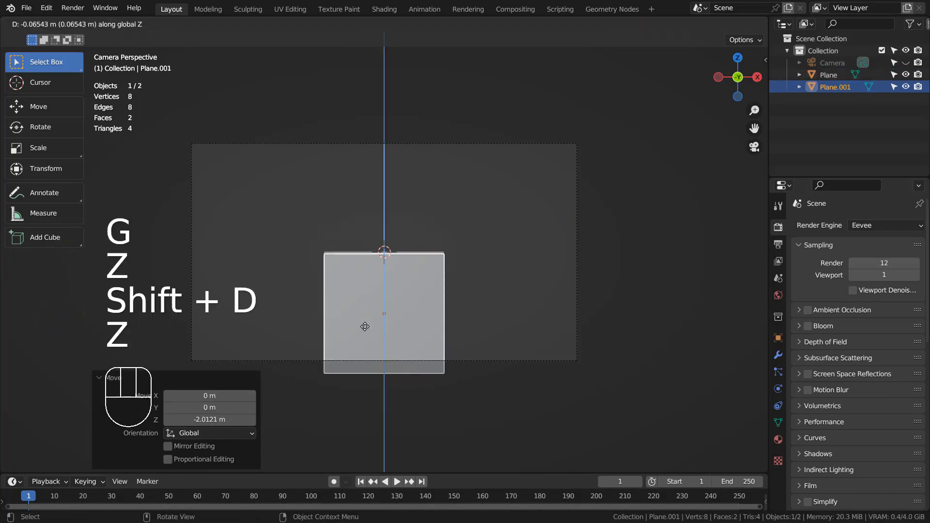
left_click(365, 328)
key("KP_3")
key("g")
key("y")
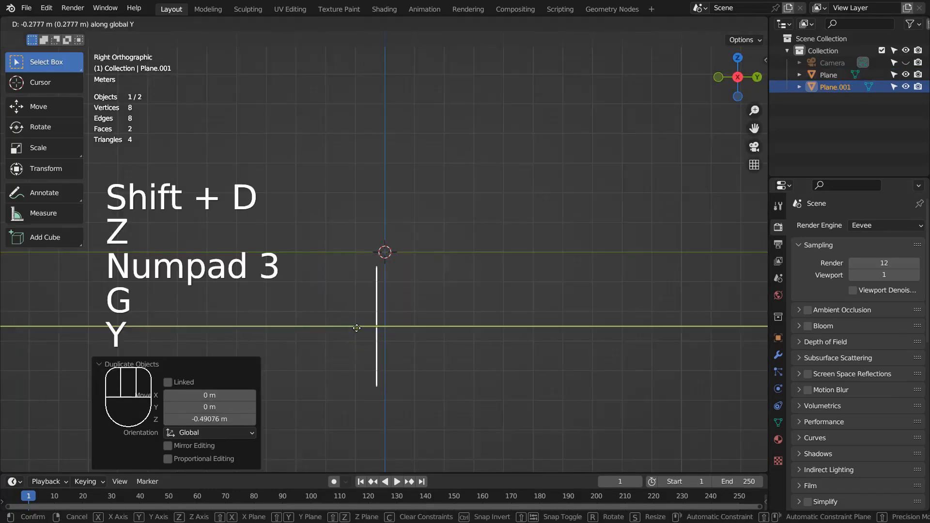
left_click(356, 327)
Step: Widen the front plane by a factor of about 1.64 along X and lower it about 0.79 m along Z
key("KP_0")
key("s")
key("x")
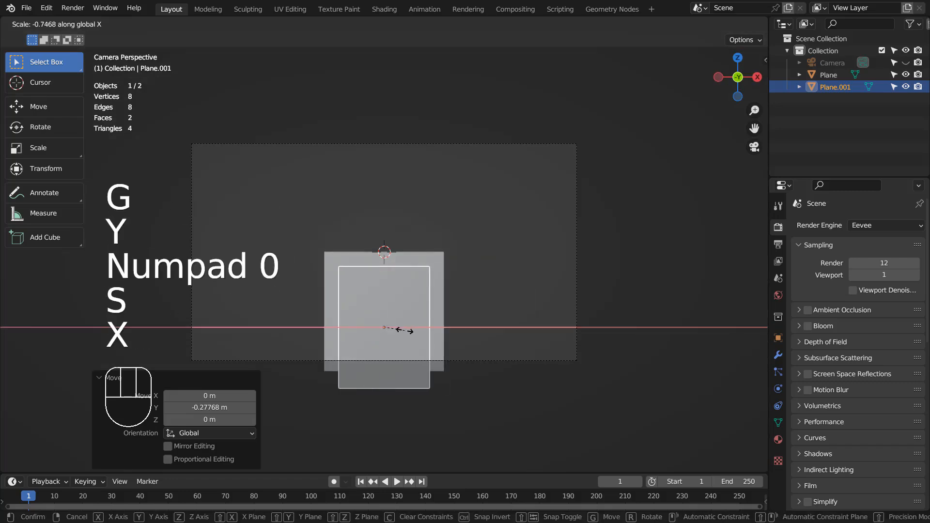
left_click(339, 332)
key("g")
key("z")
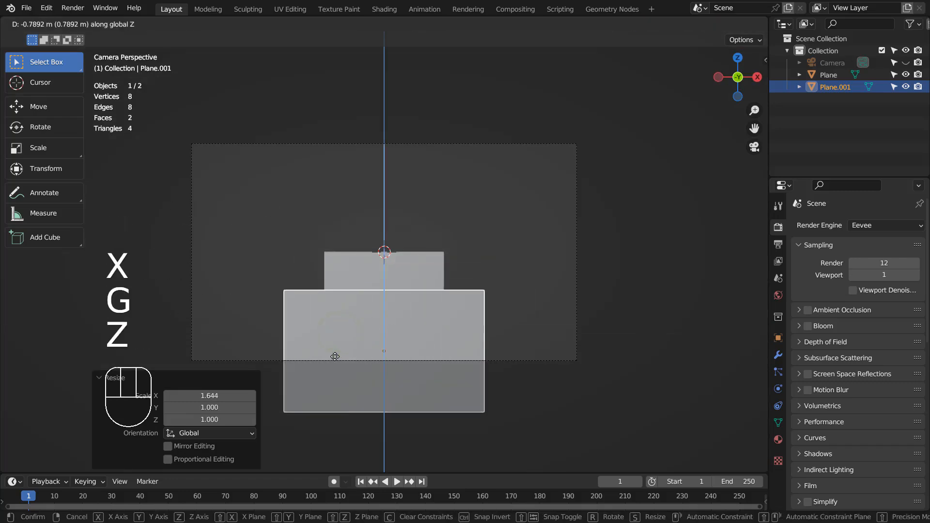
left_click(335, 356)
Step: Duplicate the original plane upward along Z, scale the copy to about 0.7, and raise it about 0.44 m more as the top tier
left_click(402, 265)
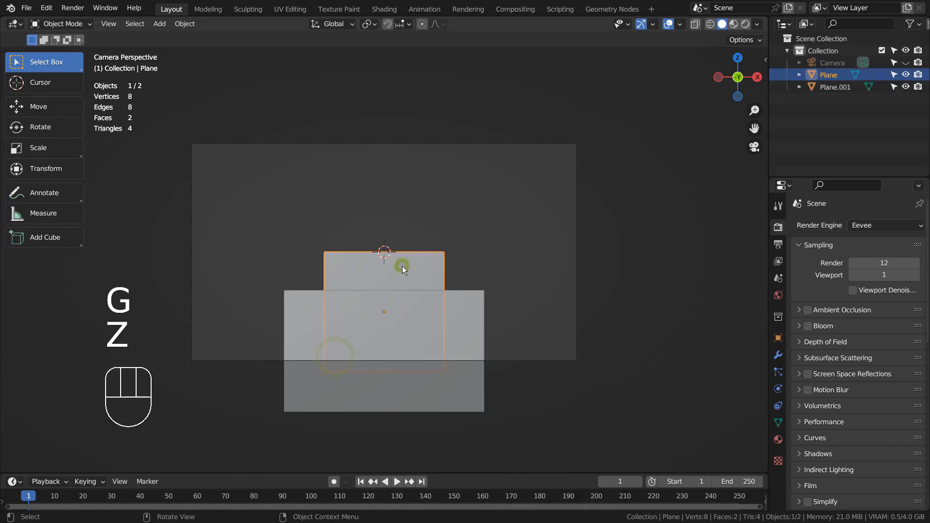
key("shift+d")
key("z")
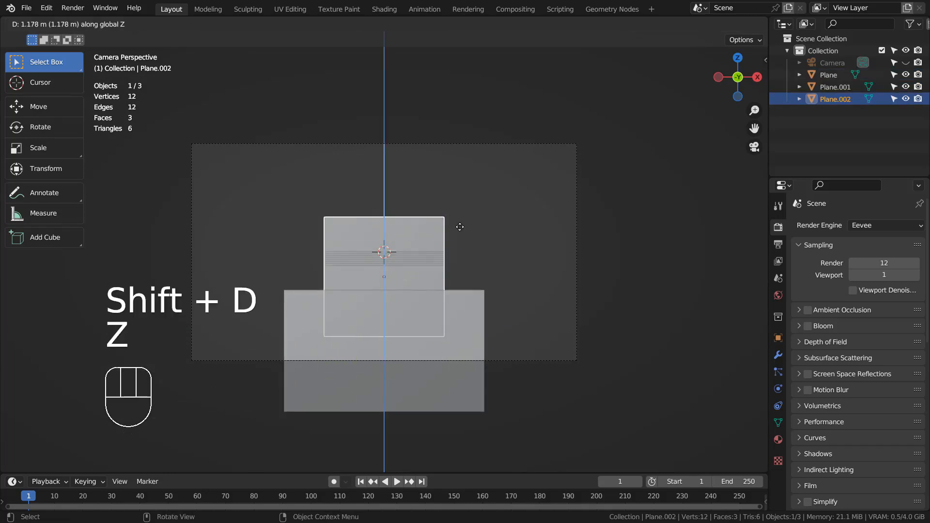
left_click(460, 219)
key("s")
left_click(427, 218)
key("g")
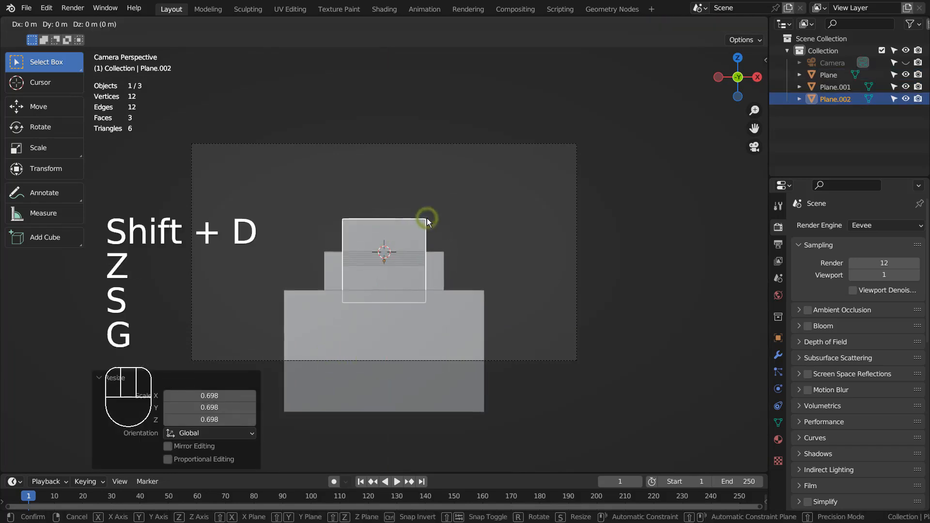
key("z")
left_click(425, 204)
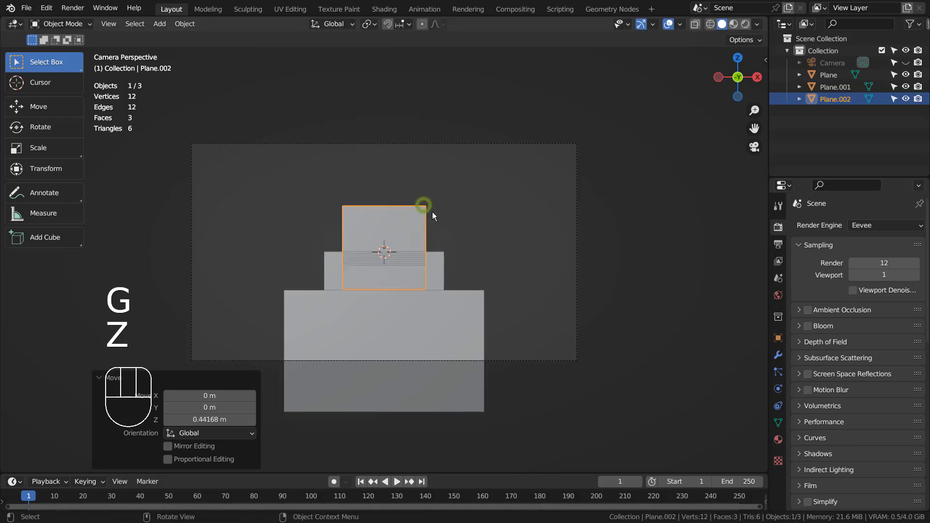
Step: Move the top tier plane about 0.18 m back along Y, behind the other planes
key("KP_3")
key("g")
key("y")
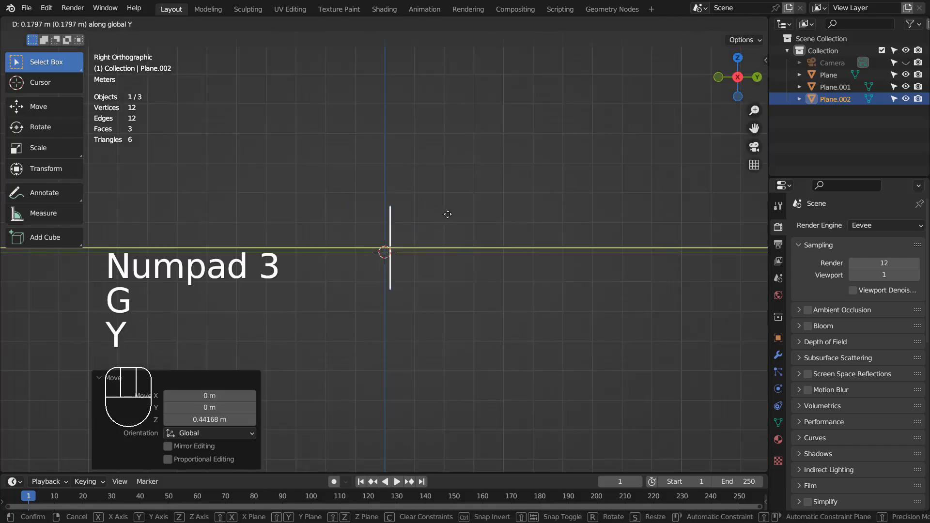
left_click(449, 214)
key("KP_0")
left_click(448, 214)
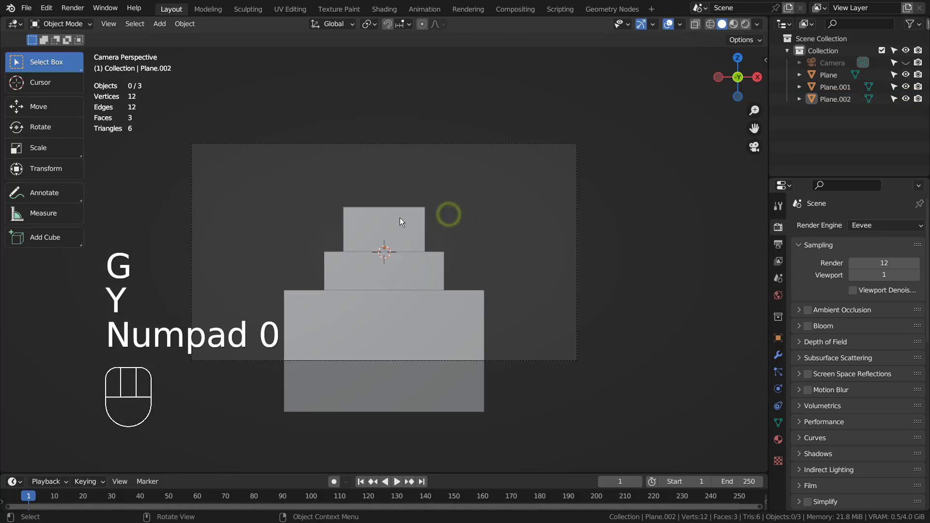
Step: Duplicate the top tier, narrow the copy to about 0.23 along X, and place it as a tower at the tier's upper left corner
left_click(400, 217)
key("shift+d")
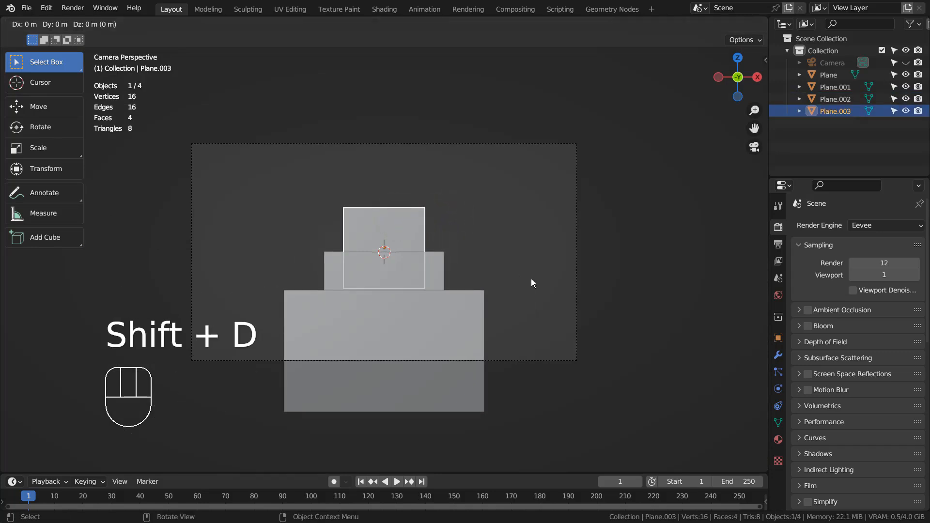
key("s")
key("x")
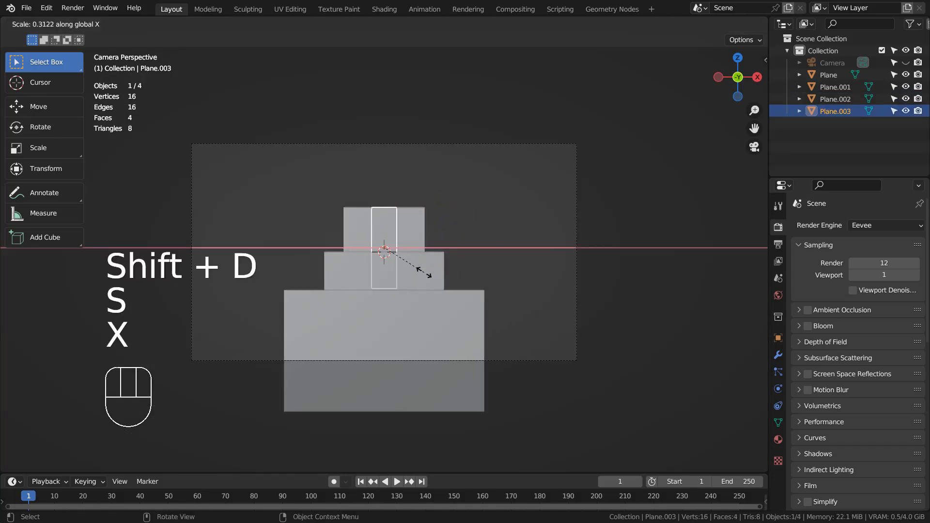
left_click(409, 270)
key("g")
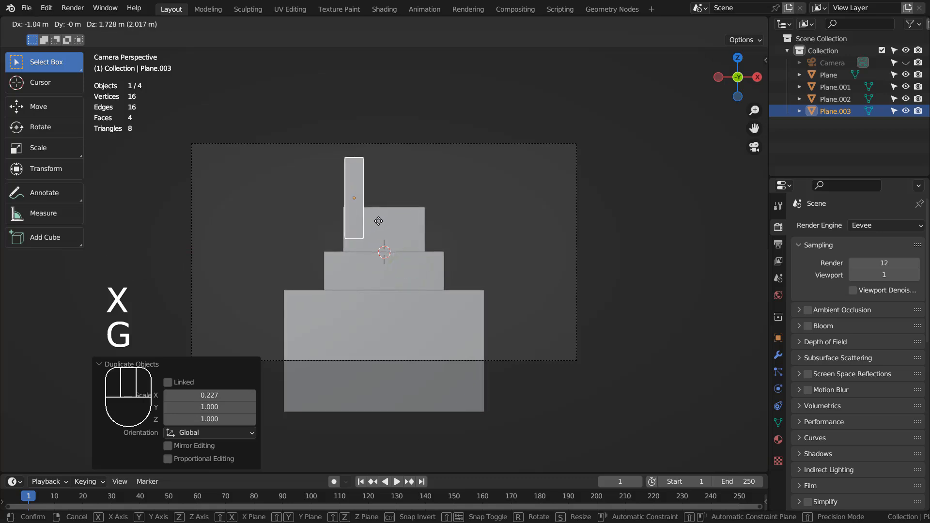
left_click(377, 223)
Step: Duplicate the tower along X to the opposite side of the top tier and nudge the copy to align with the tier's right edge
key("shift+d")
key("z")
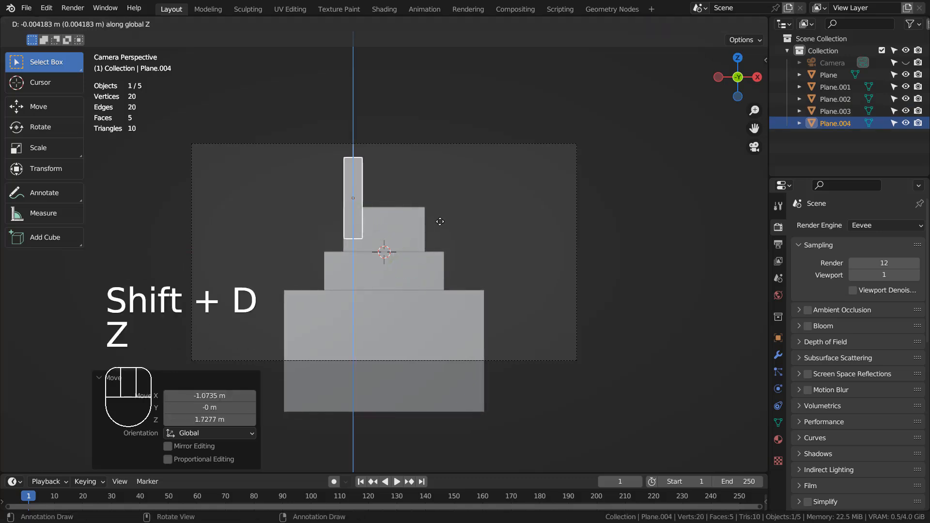
key("x")
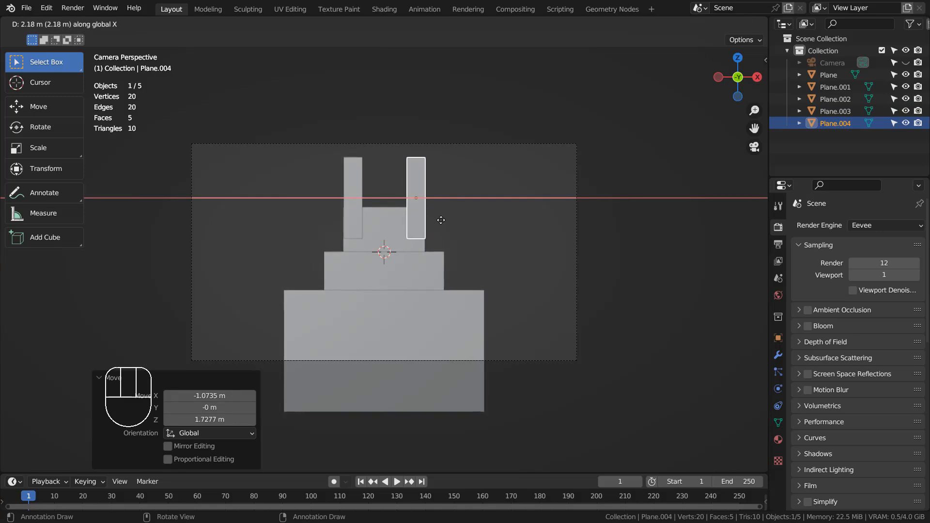
left_click(439, 219)
left_click(466, 231)
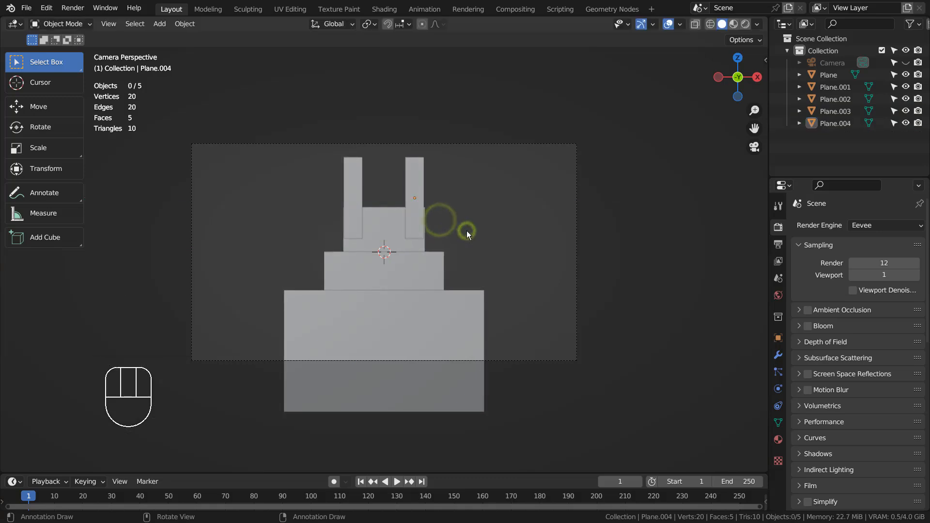
left_click(409, 181)
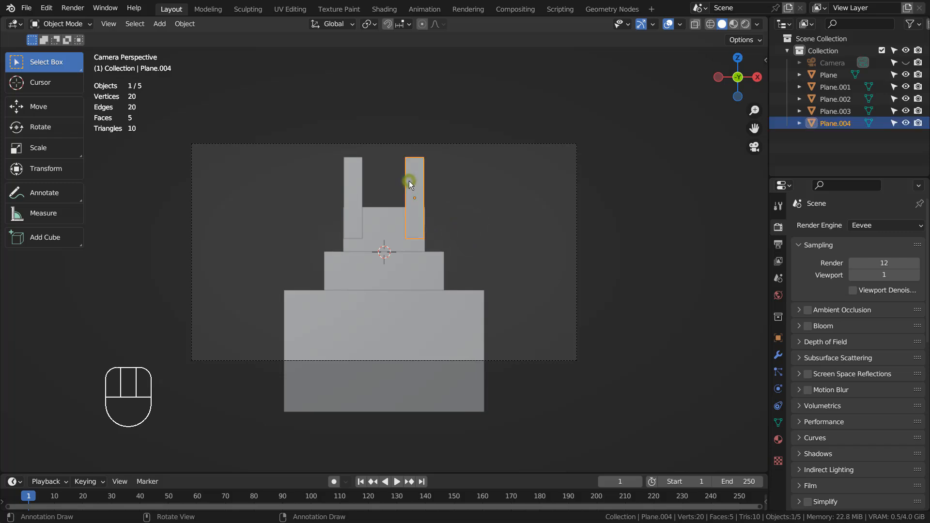
key("g")
key("x")
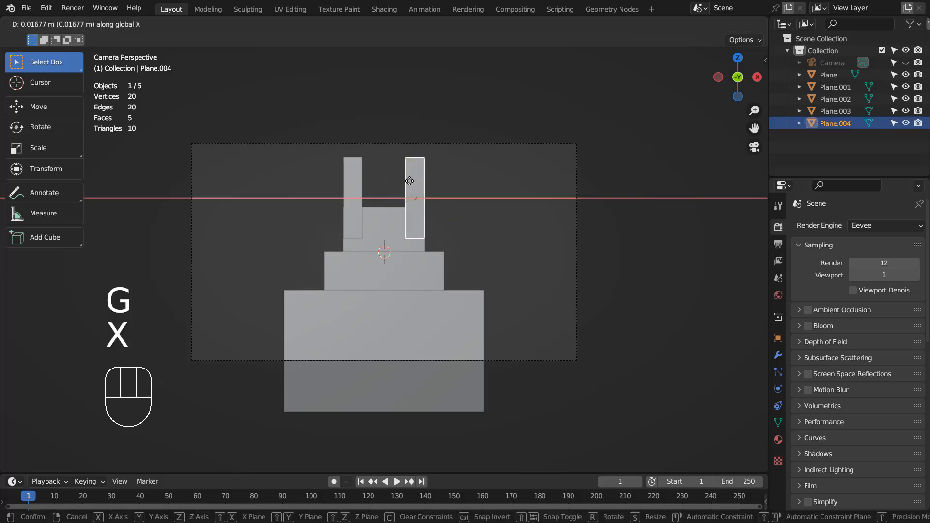
left_click(409, 181)
Step: Lower both towers together about 0.86 m along Z, deselect them, and render the castle silhouette from the camera
left_click(357, 193, "shift")
key("g")
key("z")
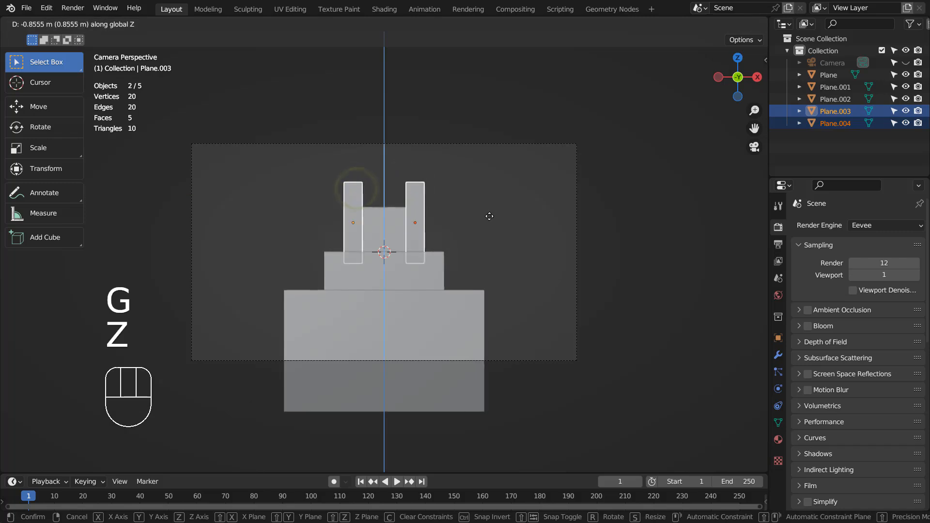
left_click(490, 216)
left_click(499, 216)
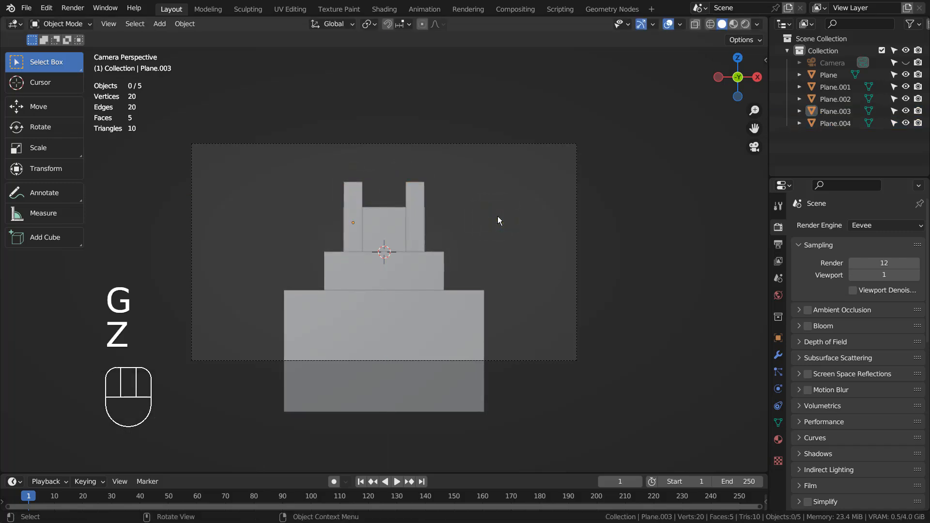
key("F12")
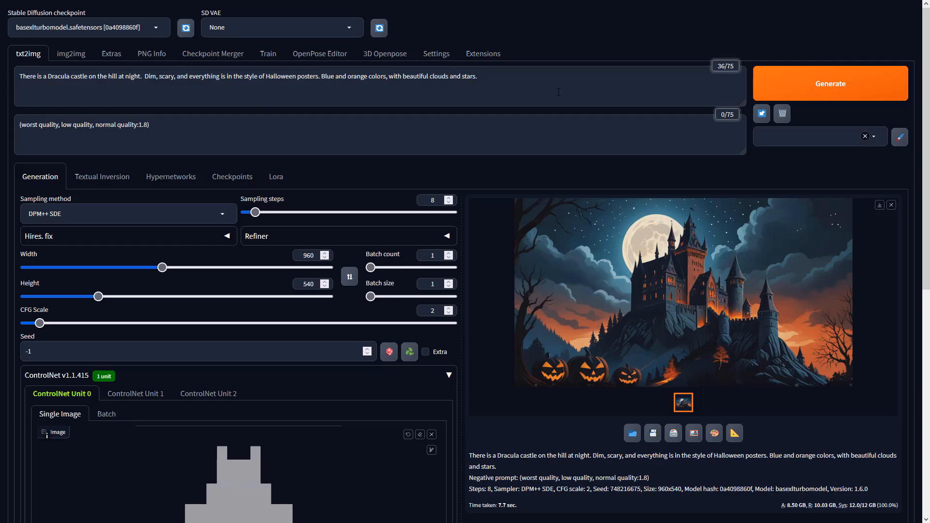
left_click(559, 92)
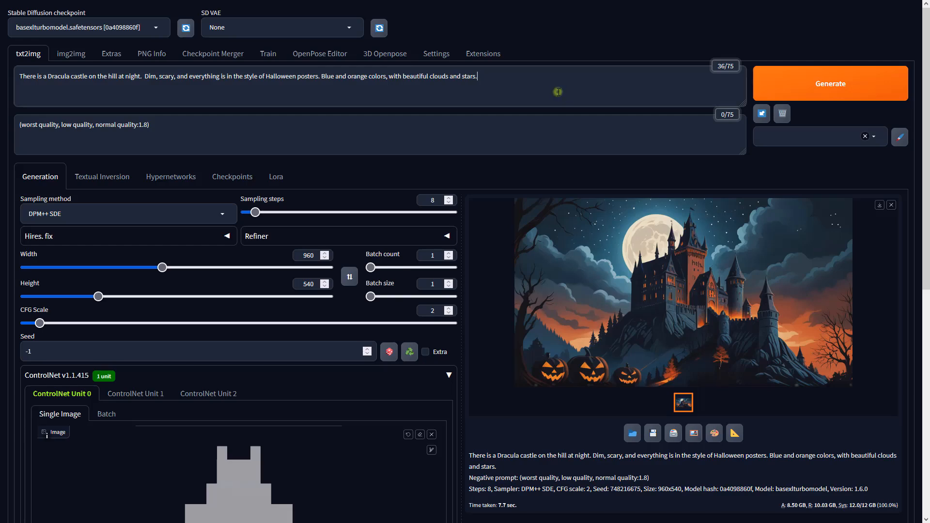
left_click(538, 123)
left_click(315, 255)
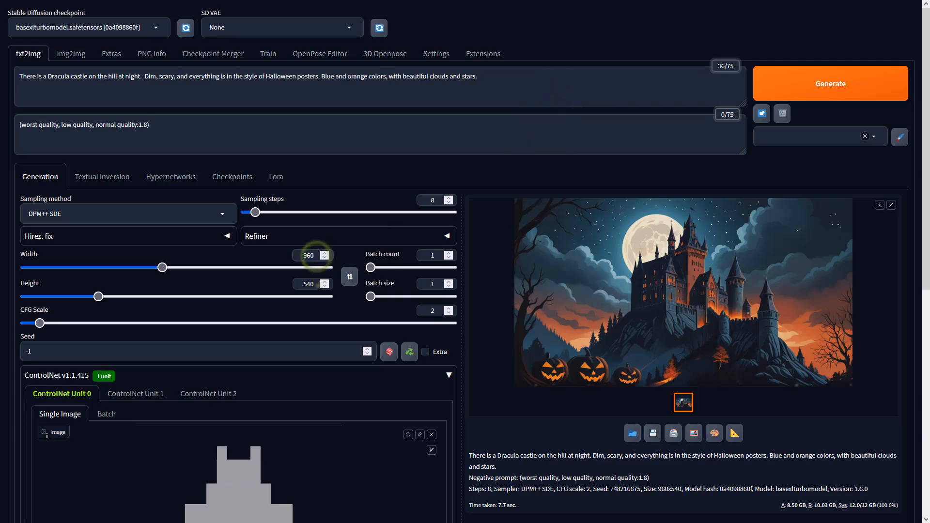
Step: Set ControlNet Unit 0 to the Depth control type with preprocessor none and the sai_xl_depth_256lora model
scroll(553, 427, "down", 5)
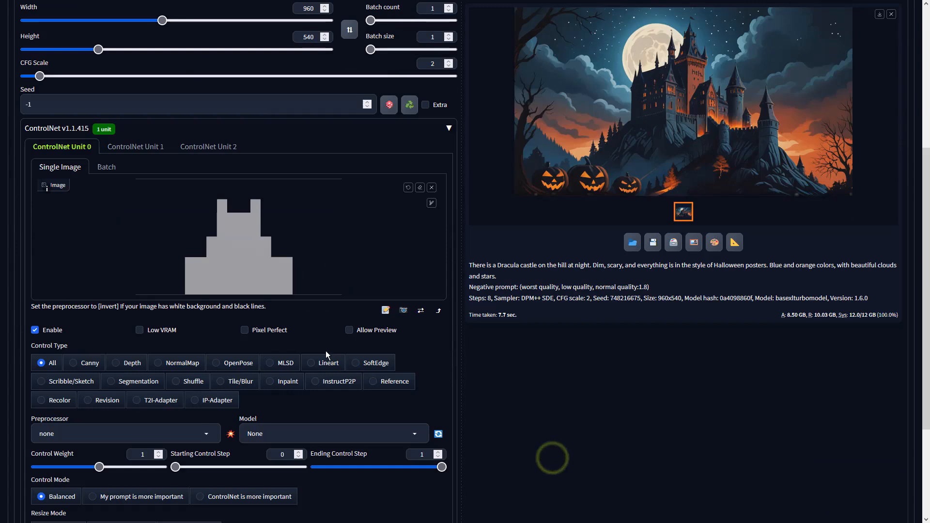
left_click(142, 367)
left_click(204, 429)
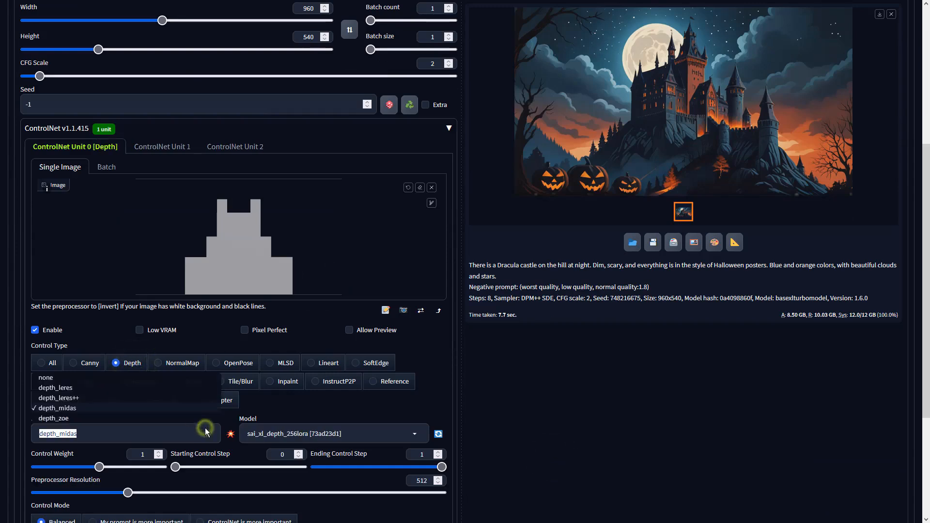
left_click(46, 377)
left_click(334, 433)
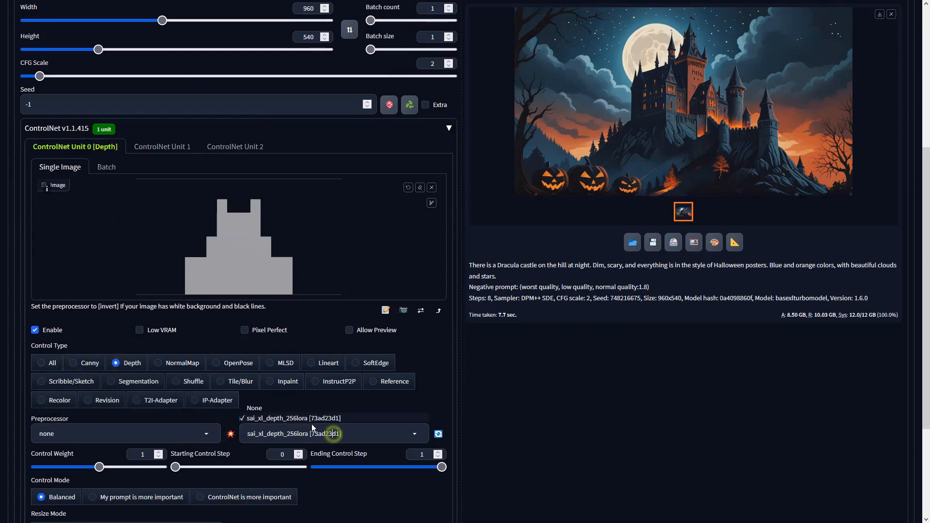
left_click(650, 365)
Step: Generate the txt2img image guided by the castle silhouette and inspect the result at full size
scroll(650, 365, "up", 5)
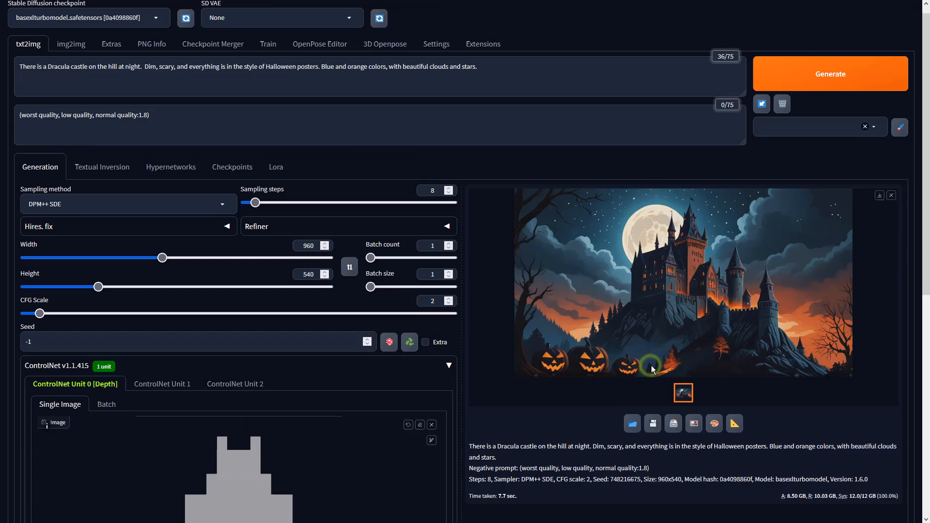
left_click(821, 80)
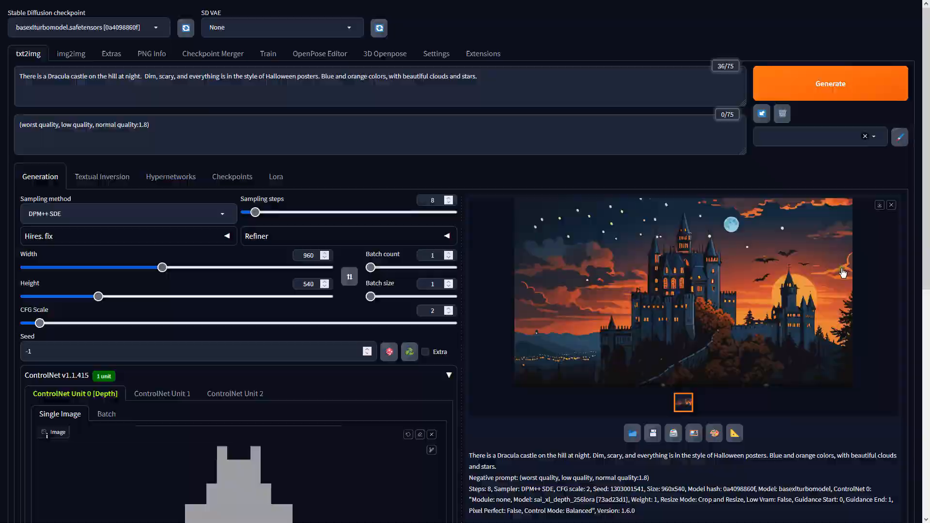
left_click(842, 269)
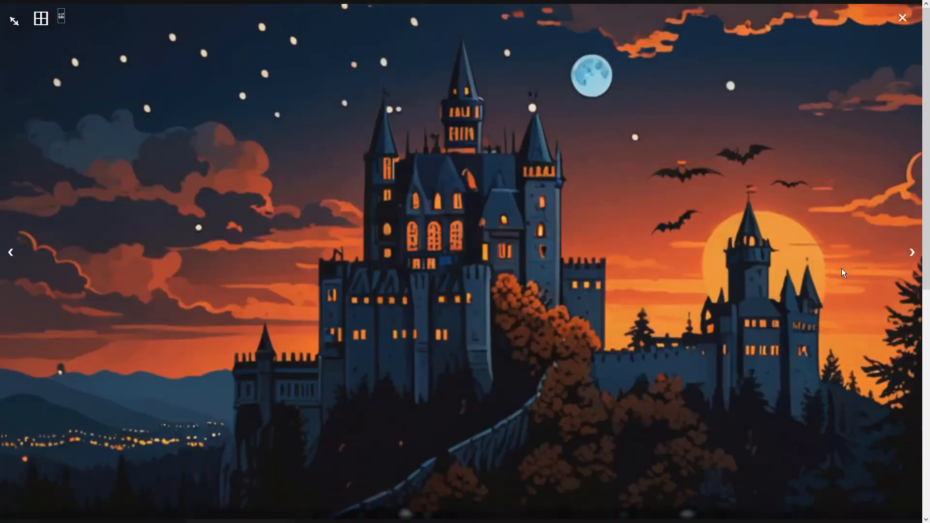
left_click(841, 268)
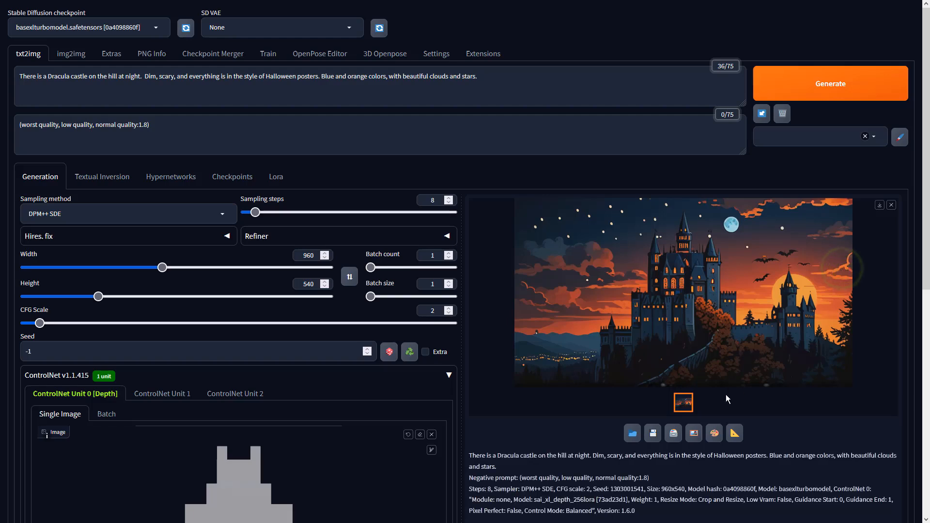
Step: Send the generated castle image to img2img and set batch count to 4, CFG scale to 2 and sampling method to DPM++ SDE
left_click(700, 434)
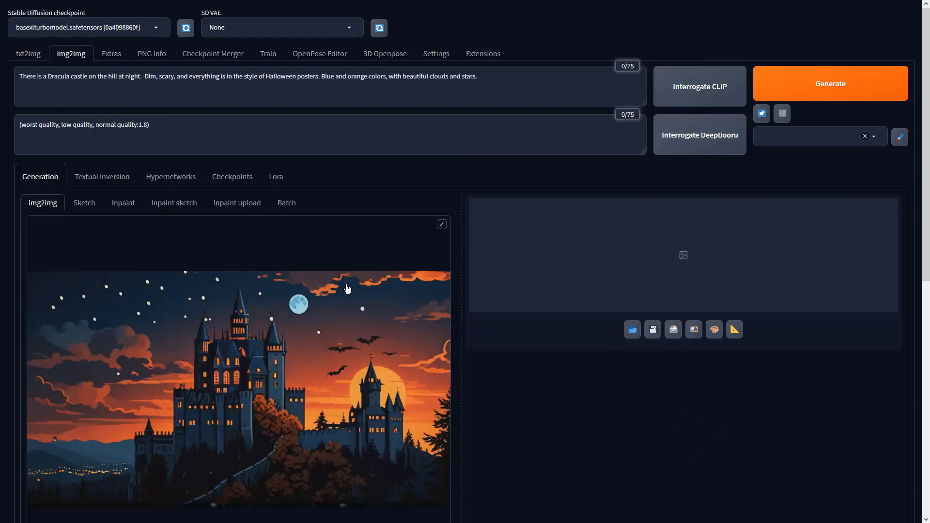
scroll(348, 289, "down", 6)
scroll(347, 289, "down", 3)
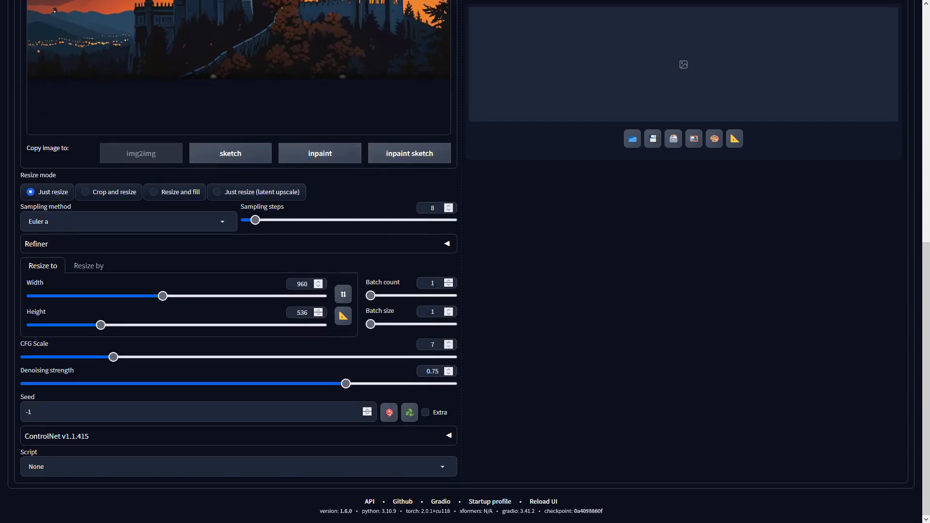
double_click(434, 285)
type("4")
double_click(433, 344)
type("2")
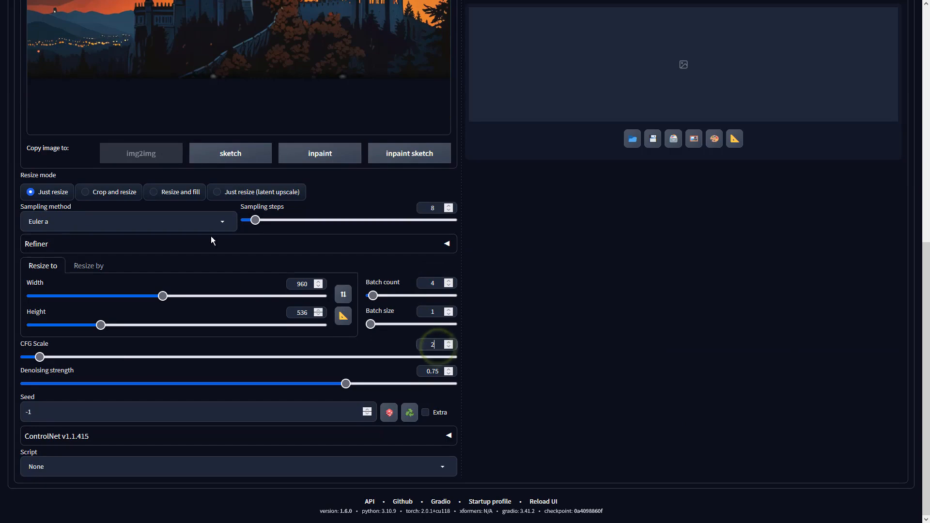
left_click(212, 225)
left_click(149, 331)
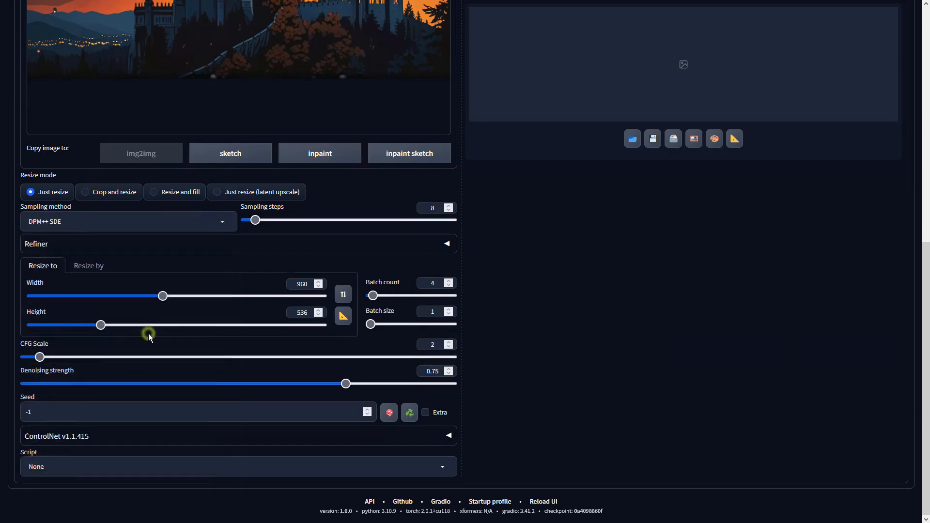
scroll(557, 289, "up", 9)
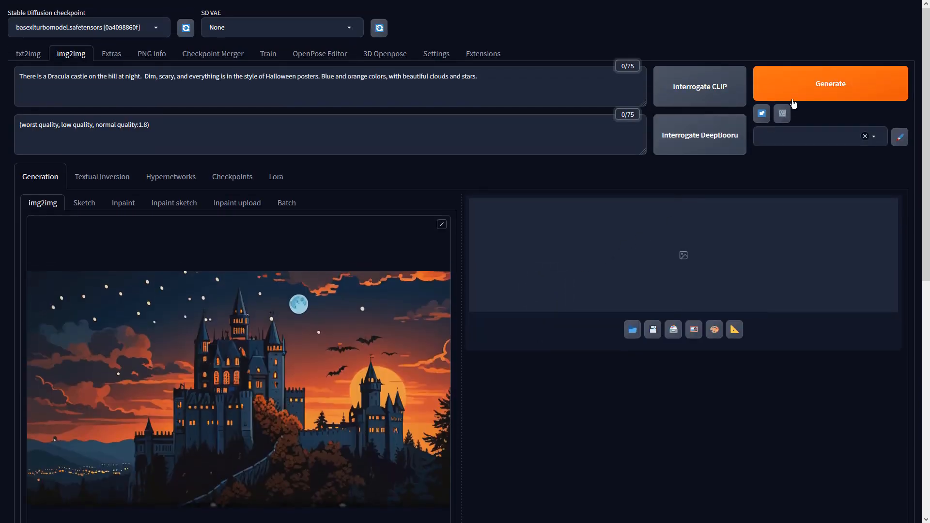
Step: Generate the batch of four img2img castle variations, review them at full size, and finish on the second image
left_click(797, 99)
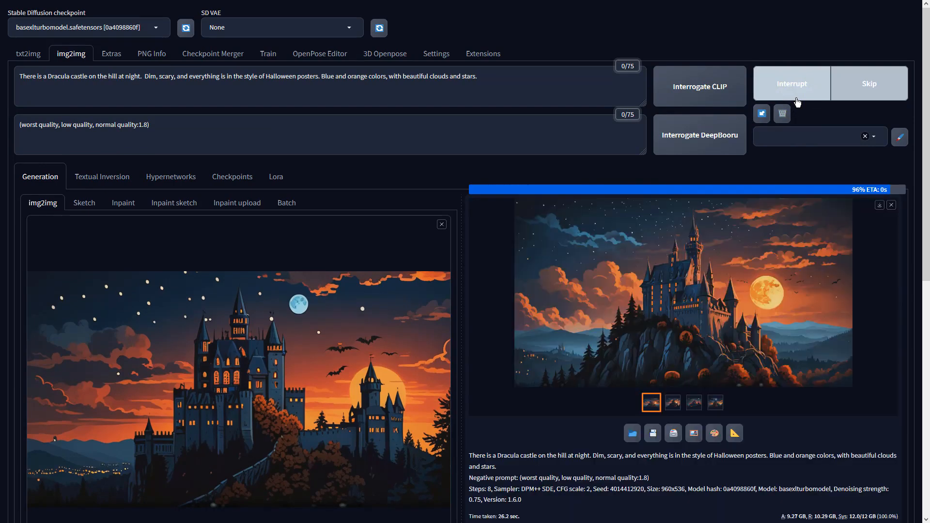
left_click(789, 233)
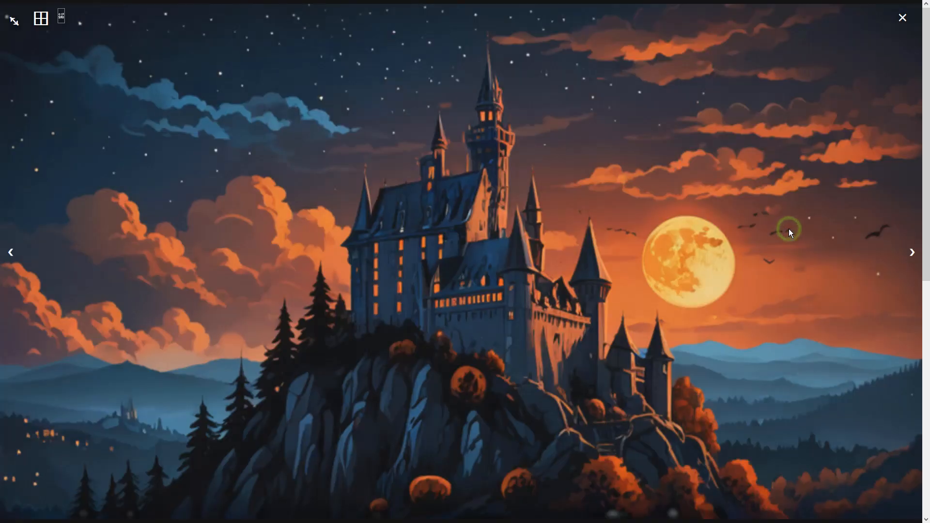
left_click(913, 253)
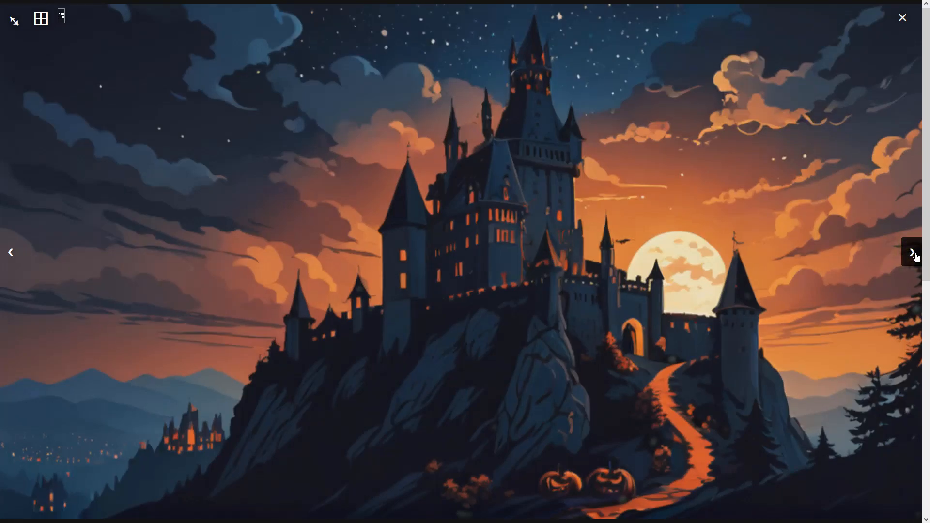
left_click(913, 252)
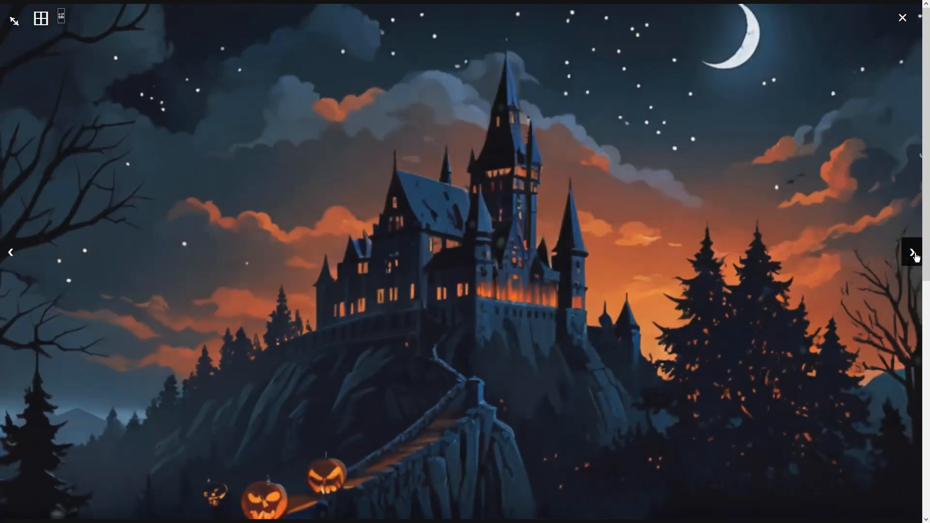
left_click(913, 253)
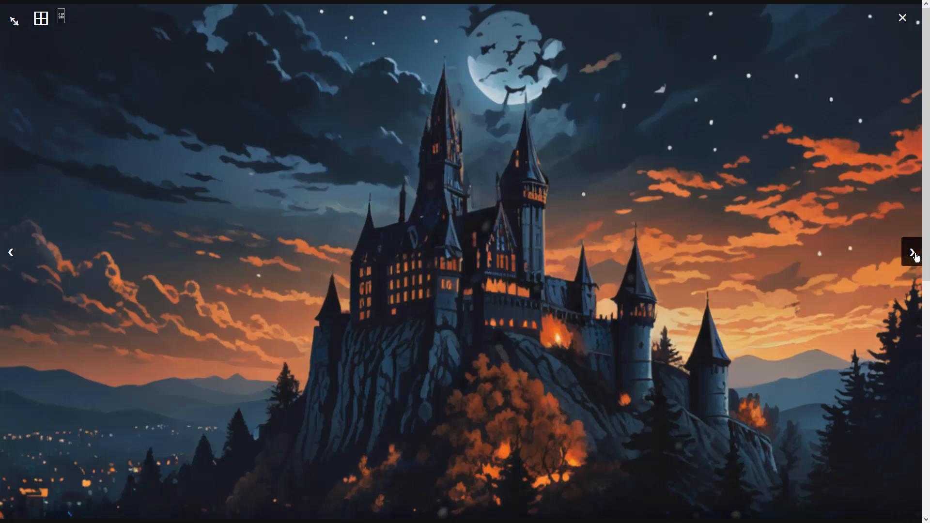
left_click(912, 252)
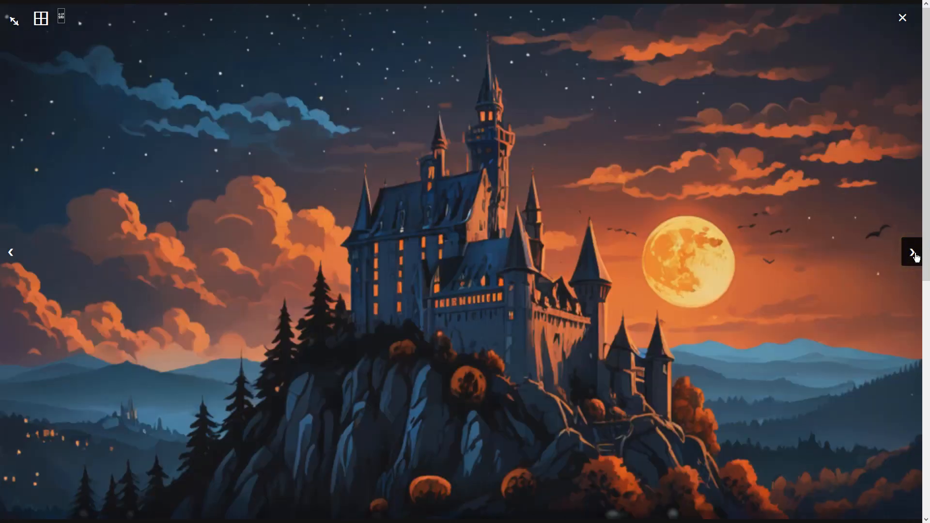
left_click(915, 254)
left_click(847, 424)
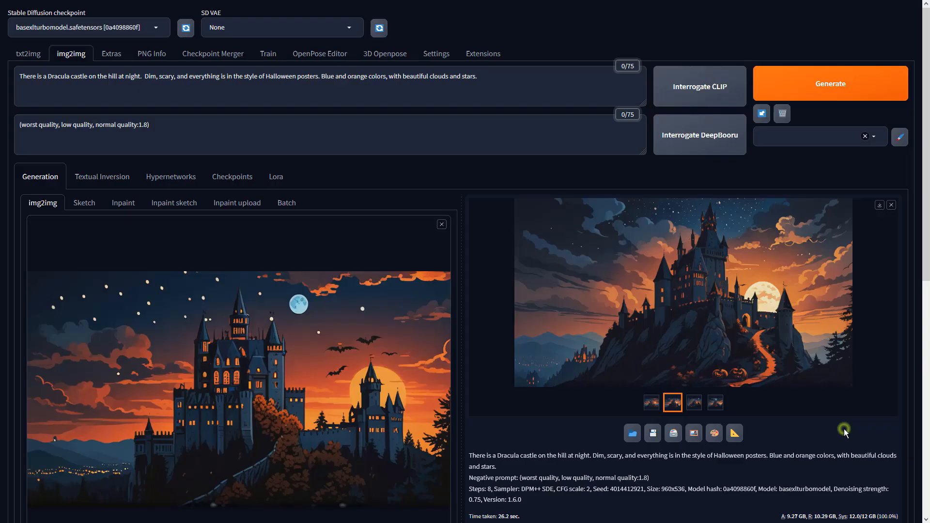
Step: Send the selected castle image to Extras and process it with resize 1 and the 4x-UltraSharp upscaler
left_click(735, 432)
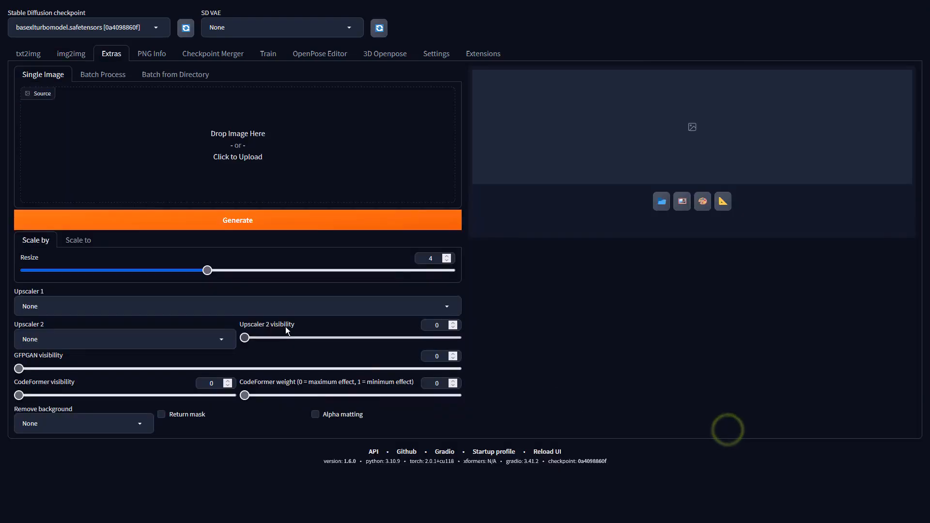
double_click(436, 259)
type("1")
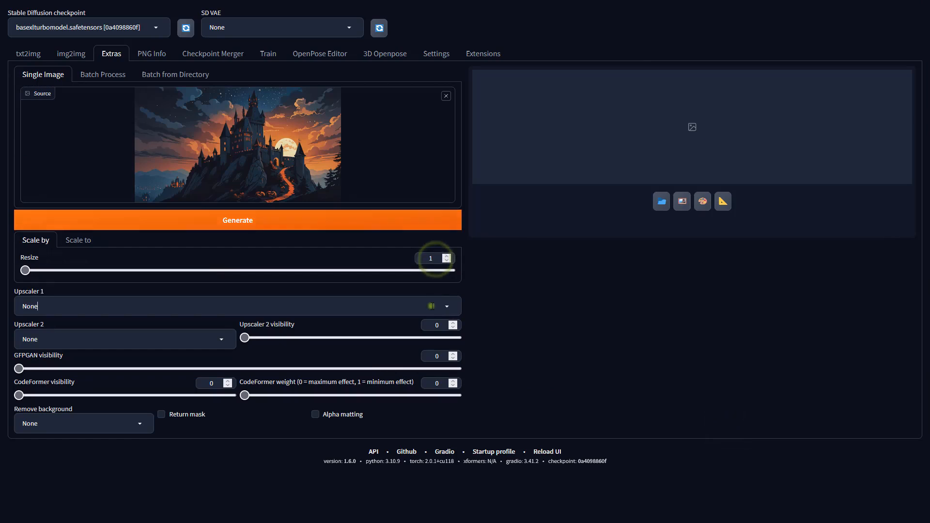
left_click(432, 306)
left_click(118, 230)
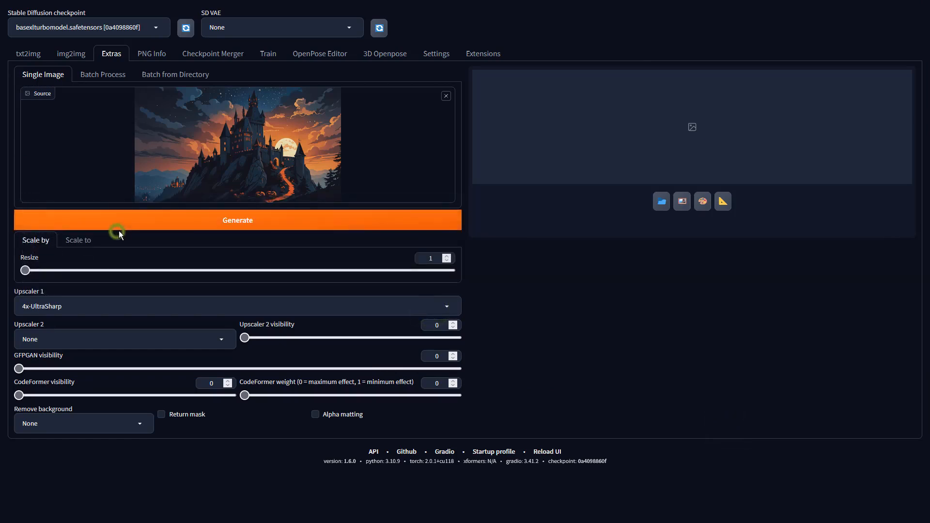
left_click(362, 222)
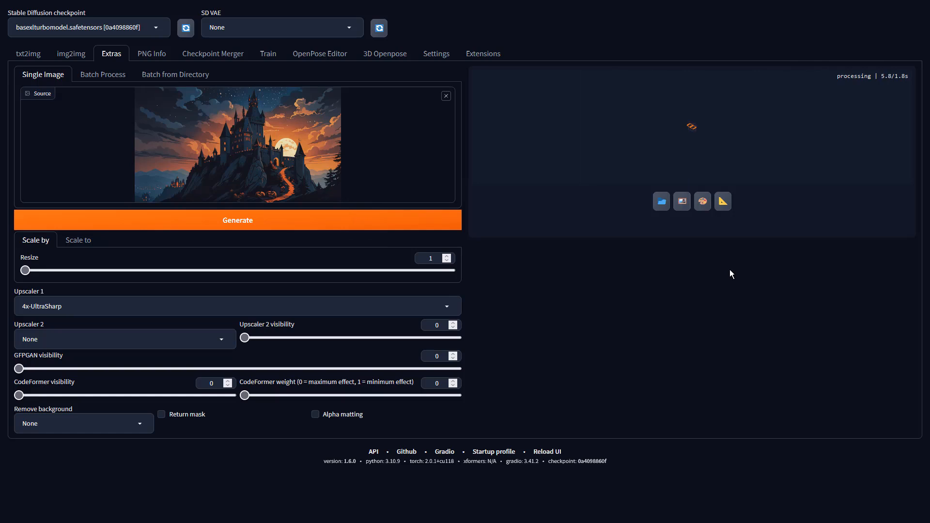
left_click(734, 180)
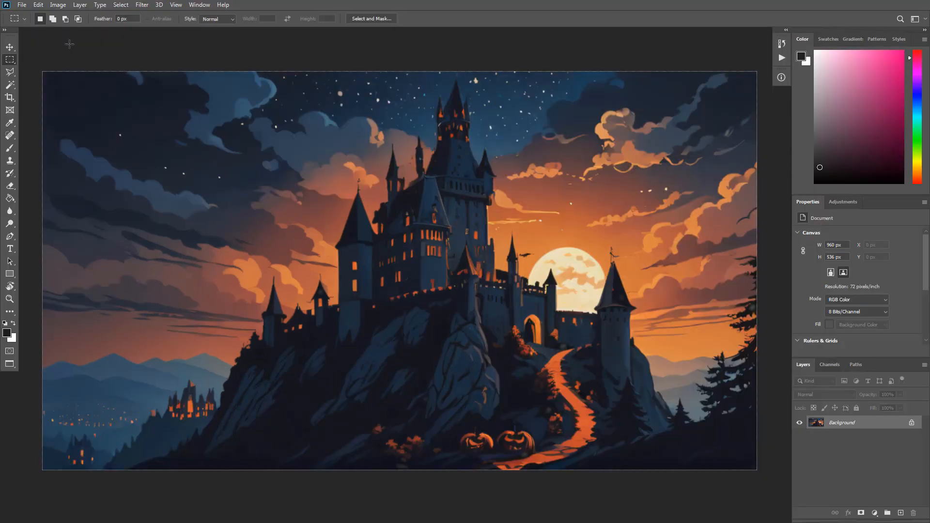
Step: Apply a Vibrance adjustment to the castle image with Vibrance +65 and Saturation +9
left_click(58, 5)
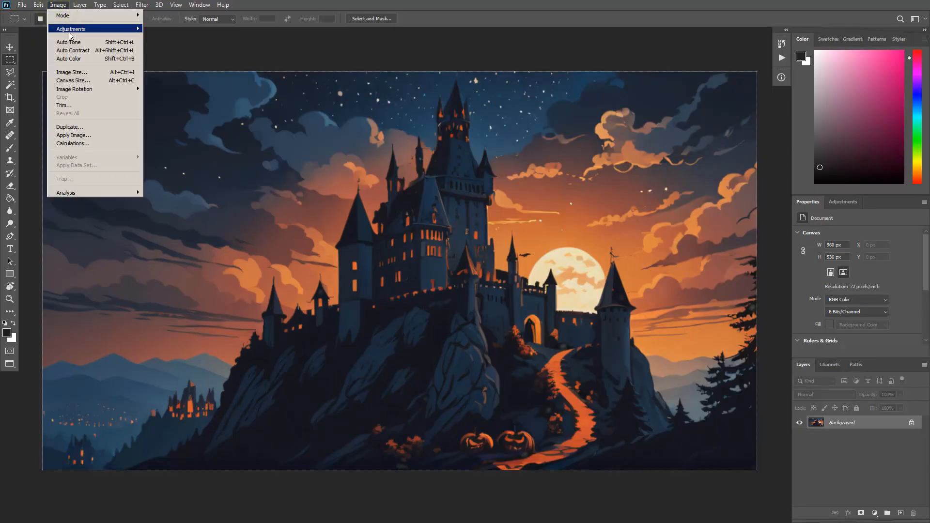
mouse_move(72, 30)
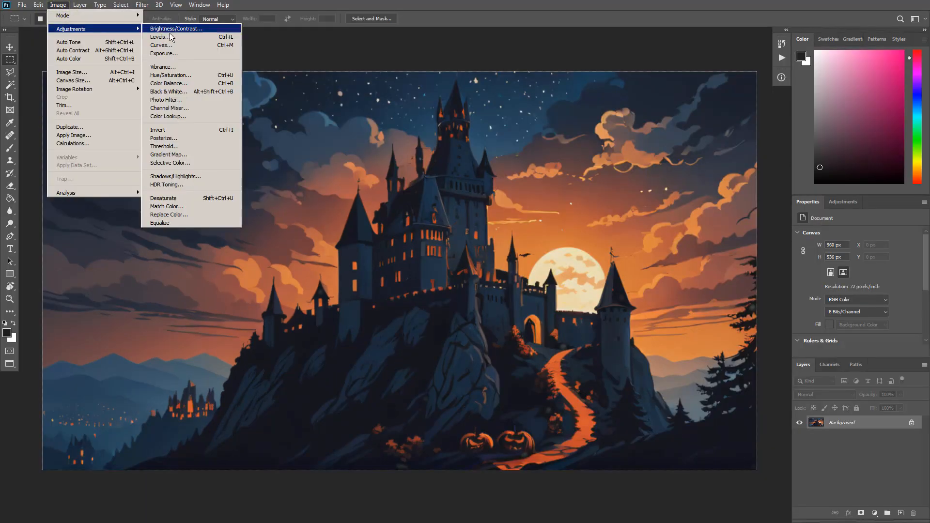
left_click(181, 66)
left_click_drag(531, 169, 544, 195)
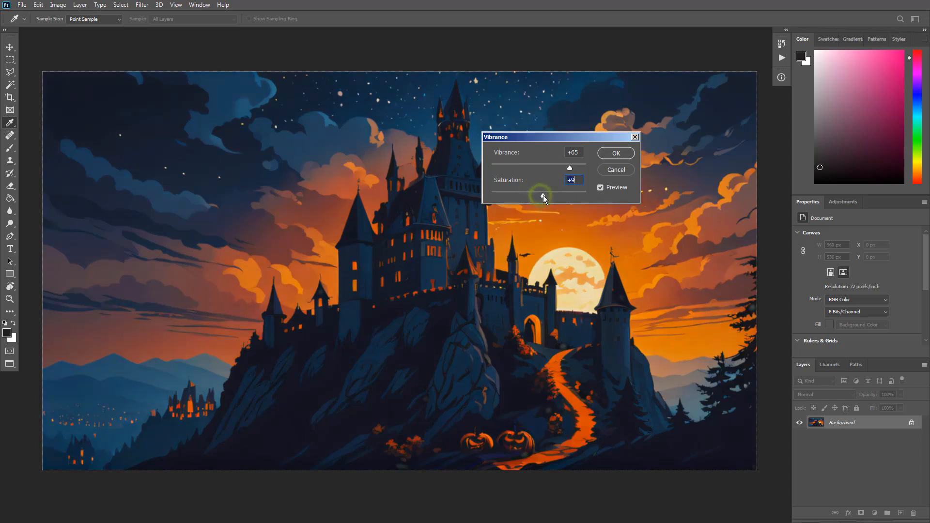
left_click(611, 150)
key("m")
Step: Apply the automatic color, contrast and tone corrections to the castle image, in that order
left_click(58, 4)
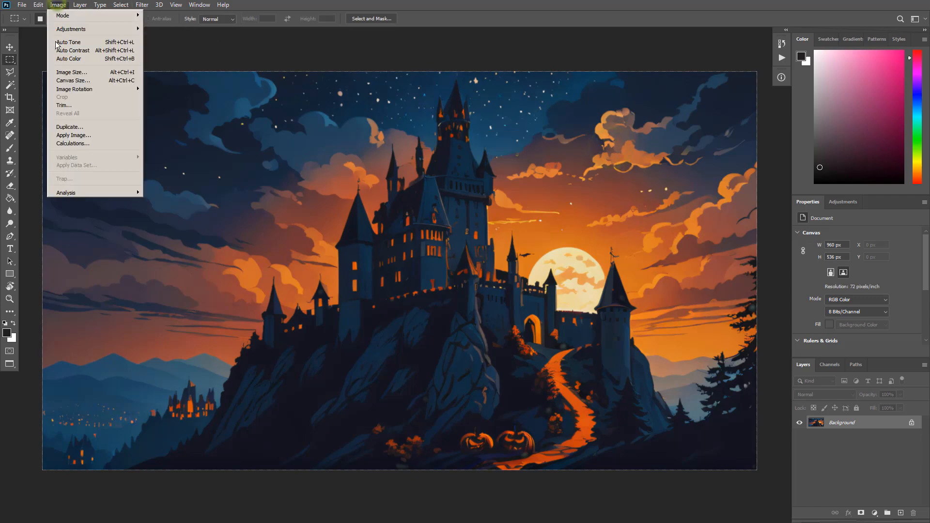
left_click(62, 51)
left_click(58, 5)
left_click(62, 51)
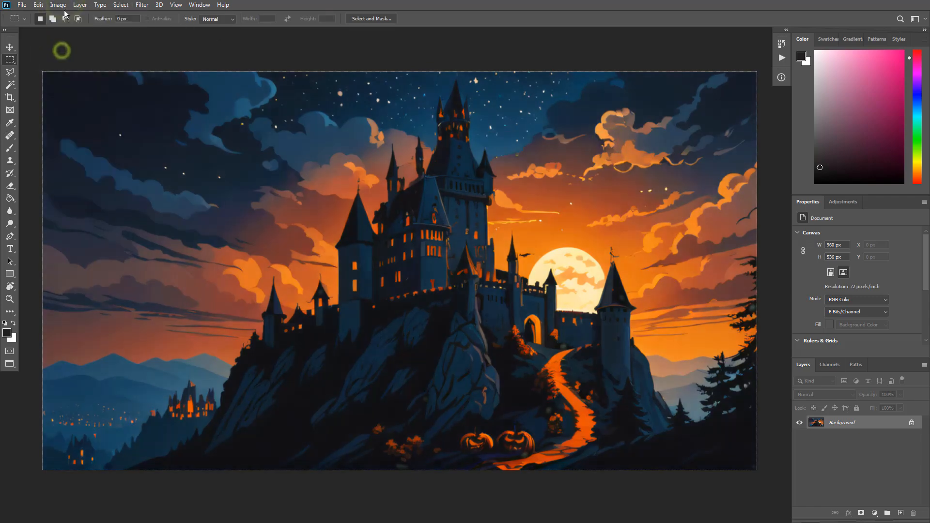
left_click(58, 5)
left_click(63, 43)
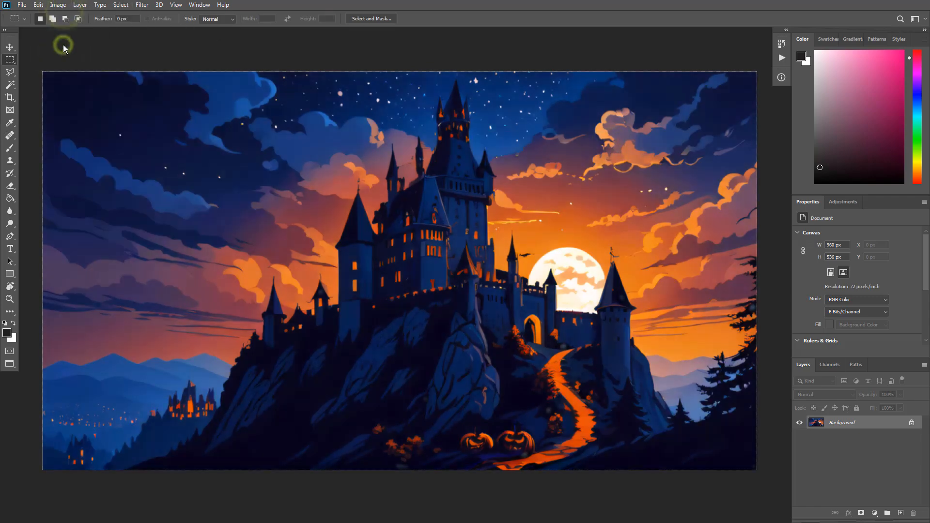
Step: Apply a Color Balance adjustment to the midtones with color levels +26, +17 and +59, preserving luminosity
left_click(58, 5)
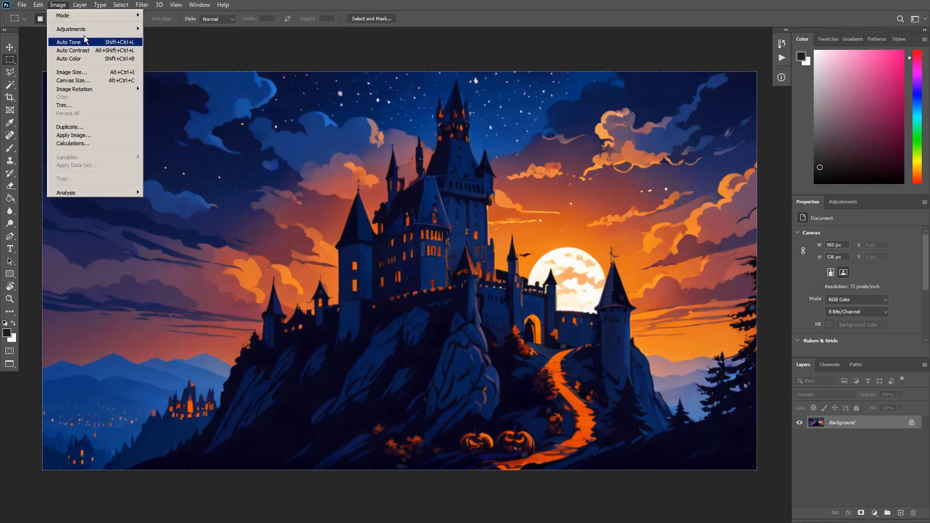
mouse_move(94, 30)
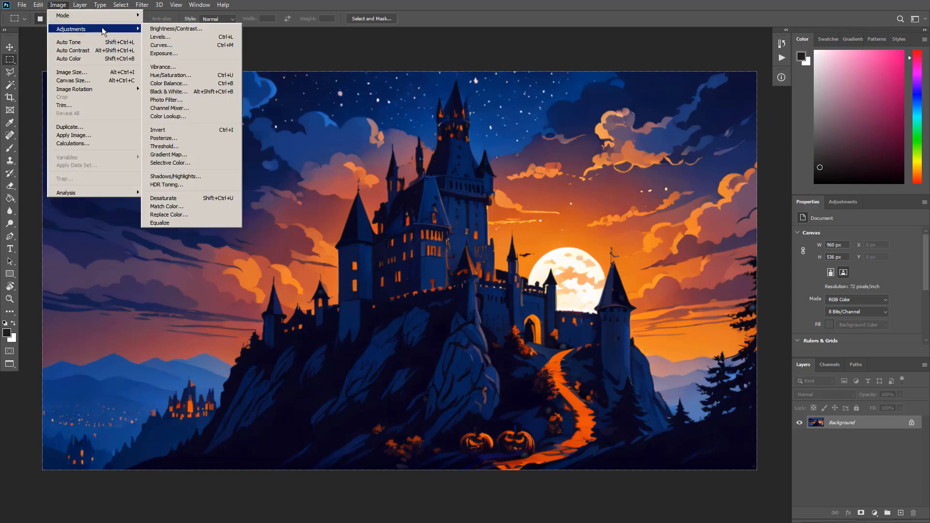
left_click(187, 83)
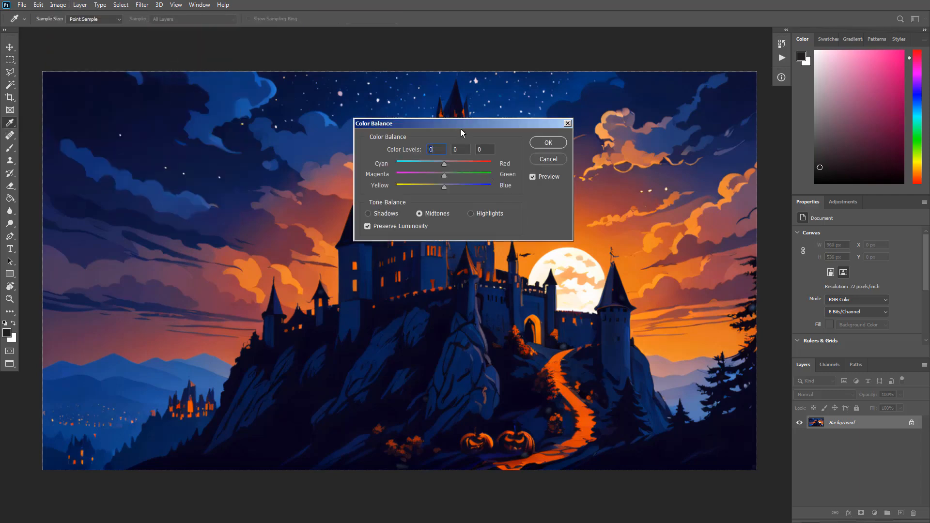
left_click_drag(462, 123, 595, 72)
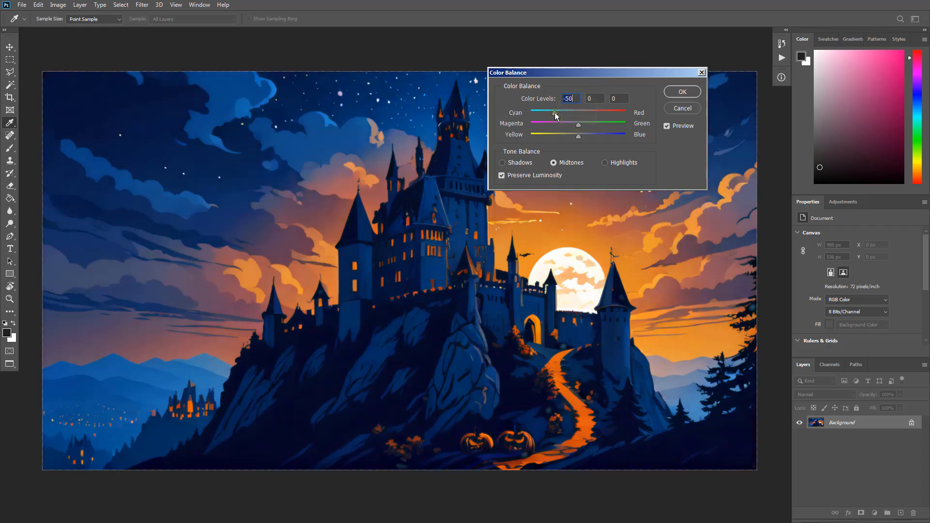
left_click_drag(555, 115, 611, 139)
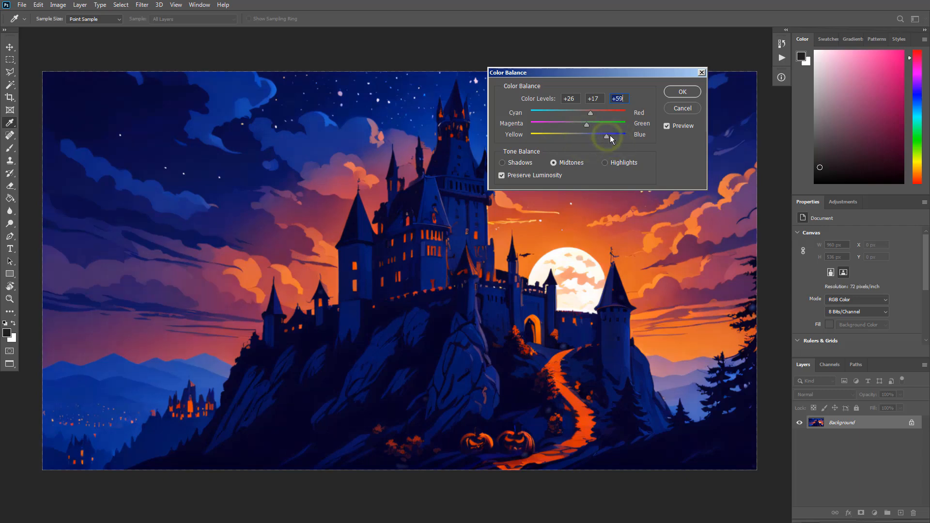
left_click(676, 93)
key("m")
Step: Compare the original 00001.png with the Color Balance state in the history, finishing on the Color Balance state
left_click(782, 43)
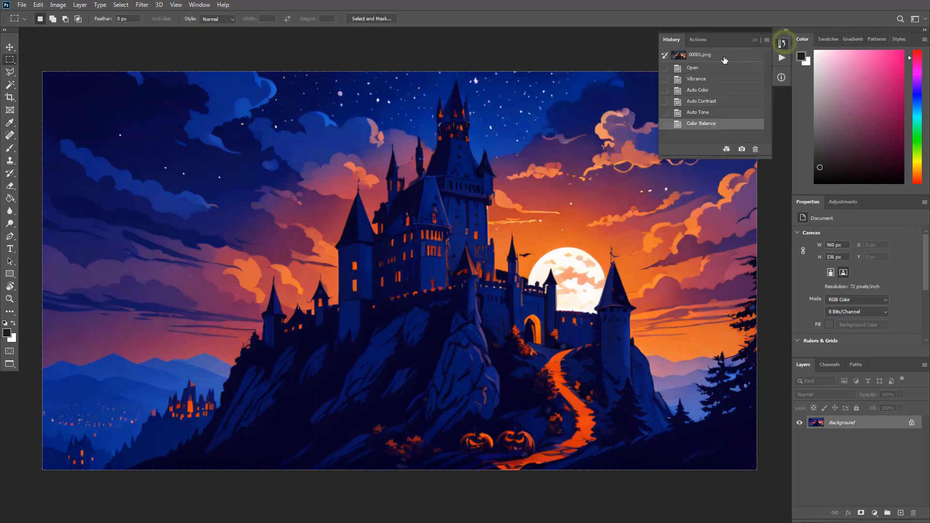
left_click(722, 55)
left_click(699, 124)
left_click(719, 55)
left_click(701, 124)
left_click(717, 55)
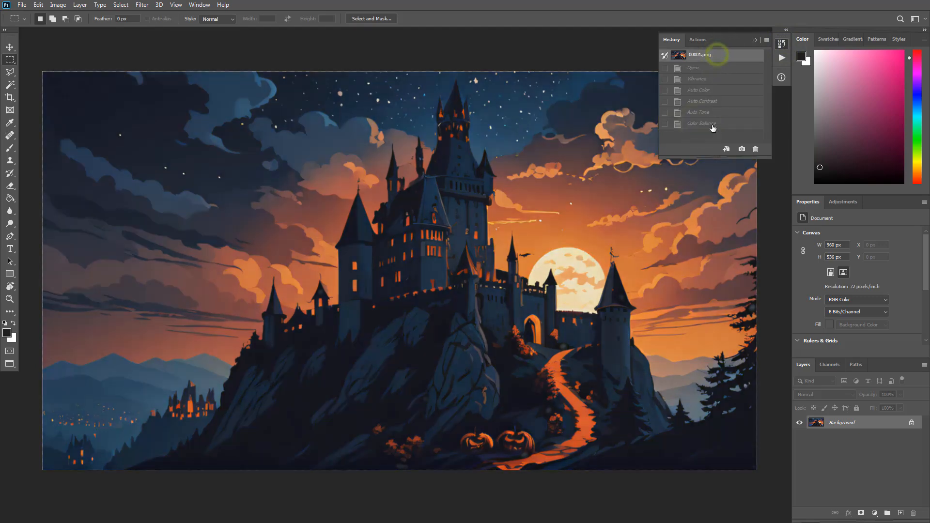
left_click(705, 124)
left_click(780, 49)
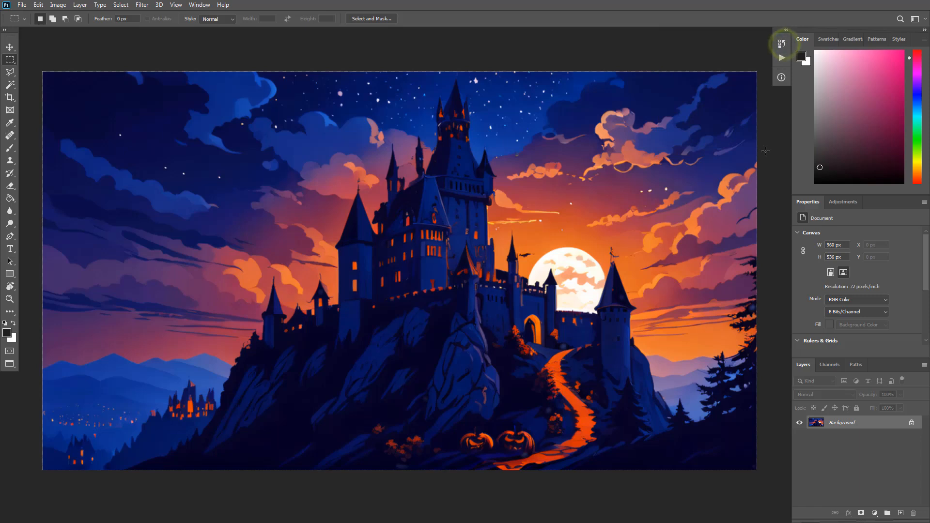